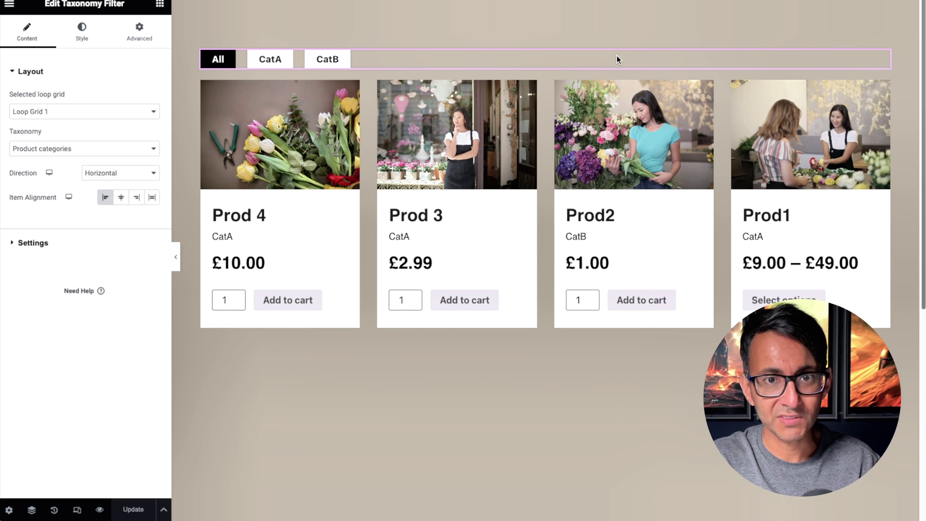
Test the taxonomy filter by showing CatA, then CatB, then all products
mouse_move(618, 59)
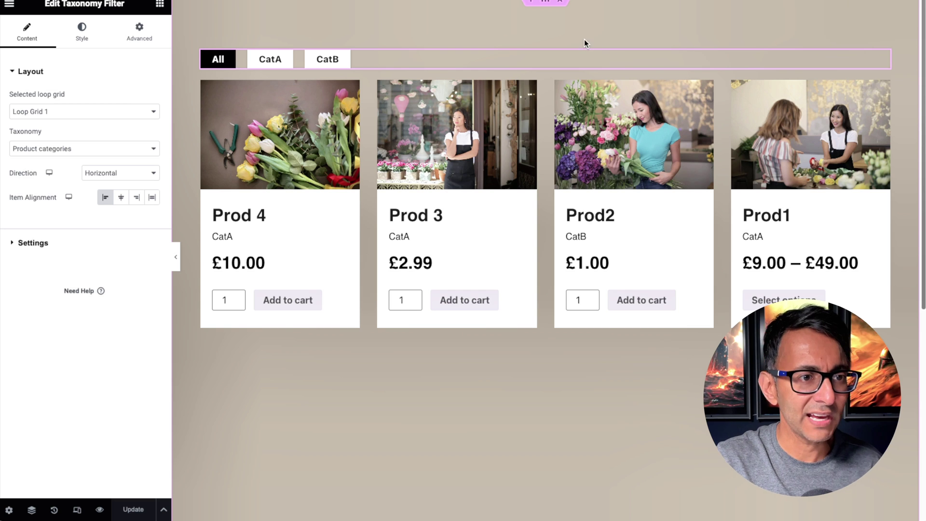
mouse_move(366, 120)
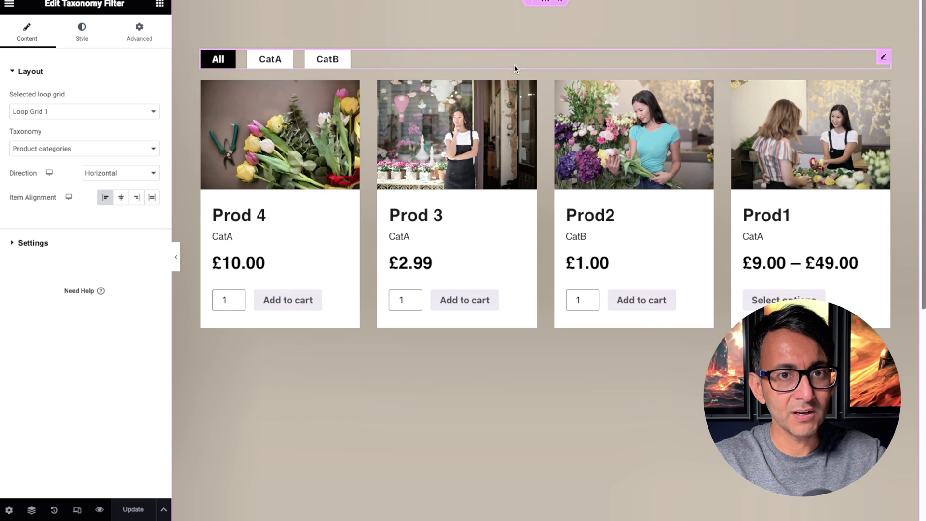
left_click(272, 62)
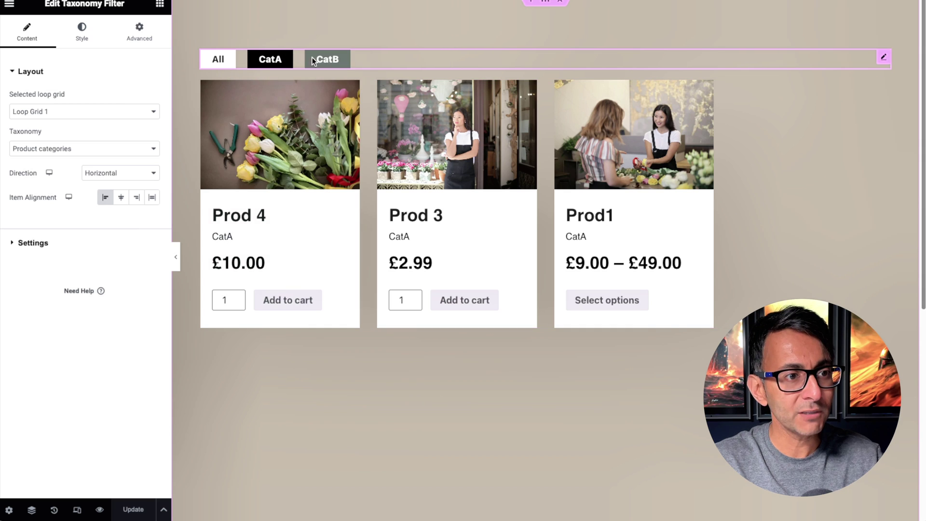
left_click(313, 58)
left_click(217, 61)
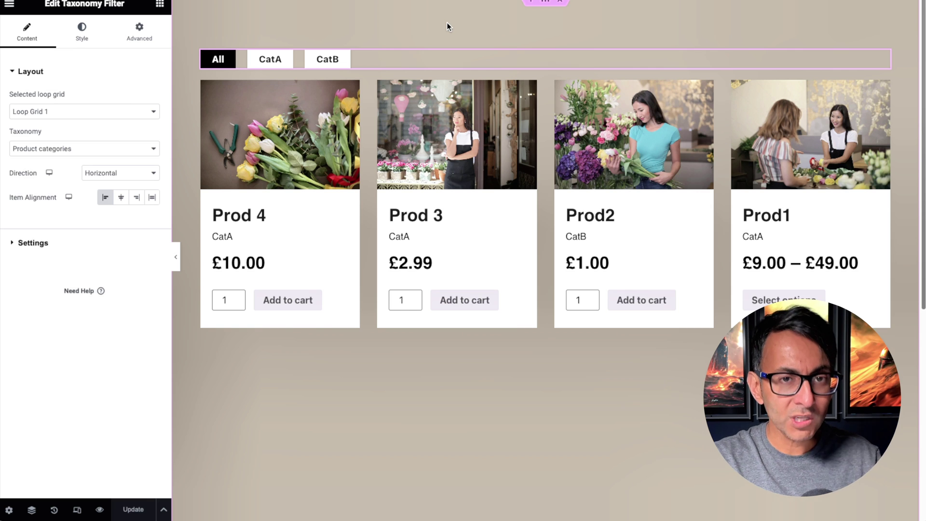
Copy the Taxonomy Filter widget and place an Off-Canvas widget above the product grid
right_click(443, 59)
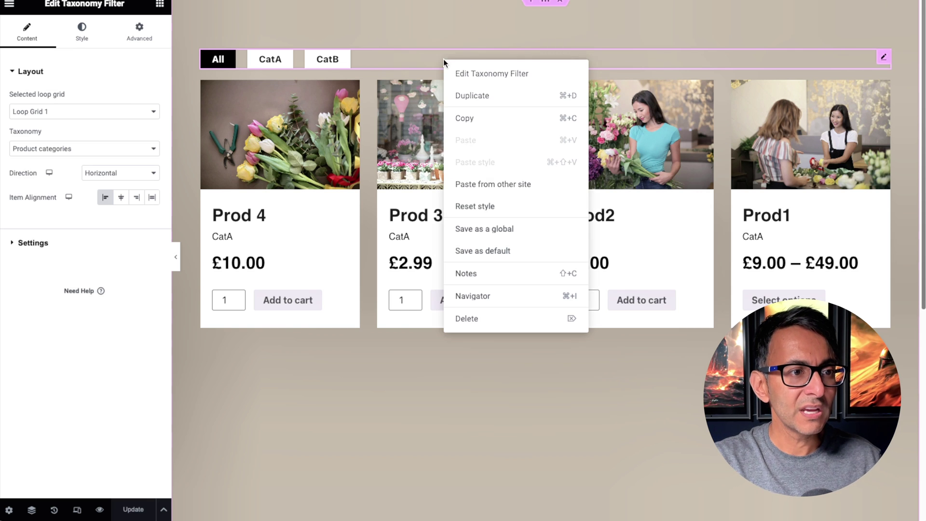
left_click(482, 115)
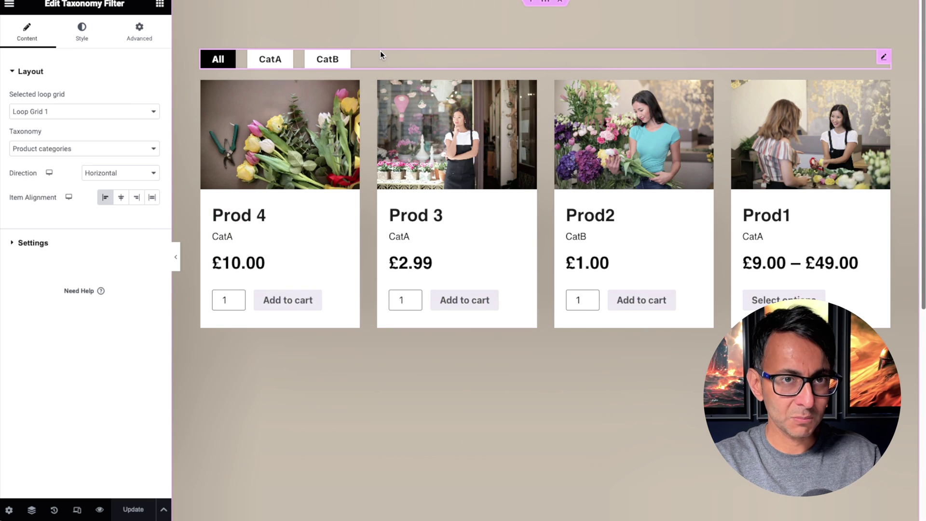
left_click(160, 4)
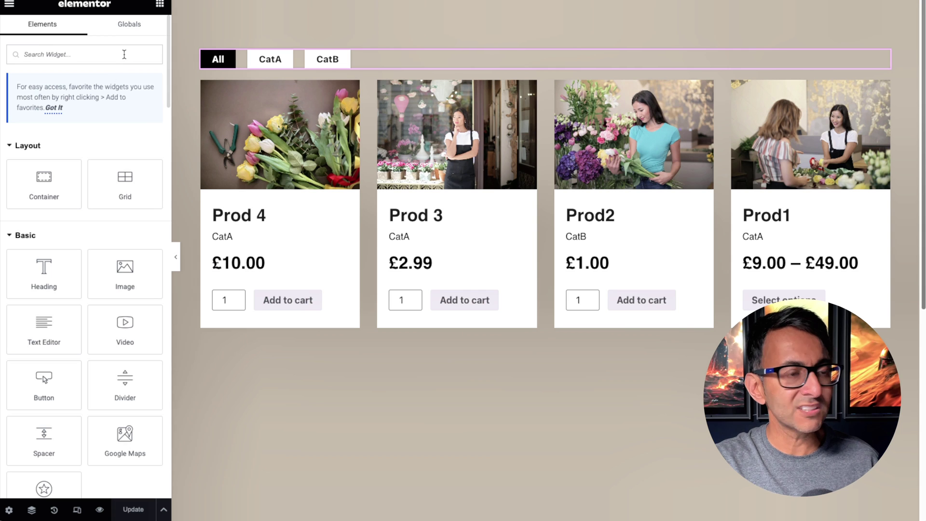
type("off")
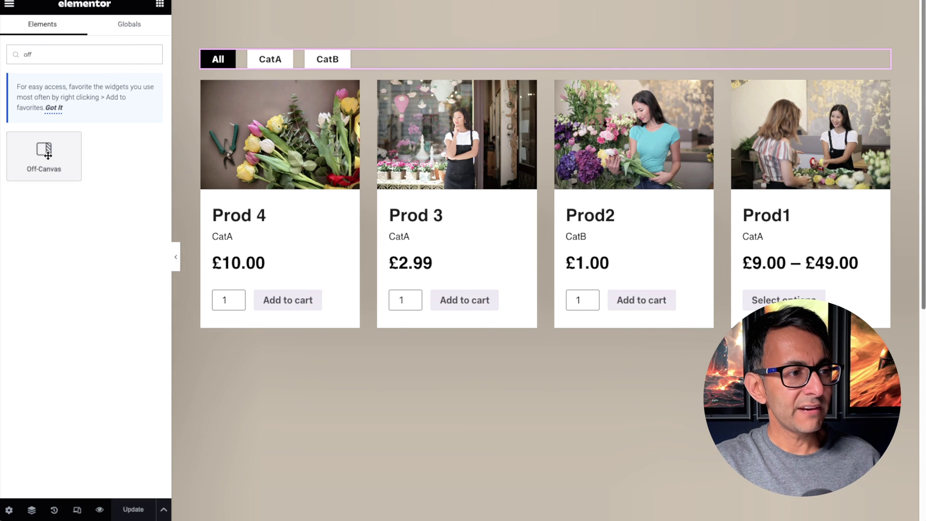
left_click_drag(44, 154, 288, 83)
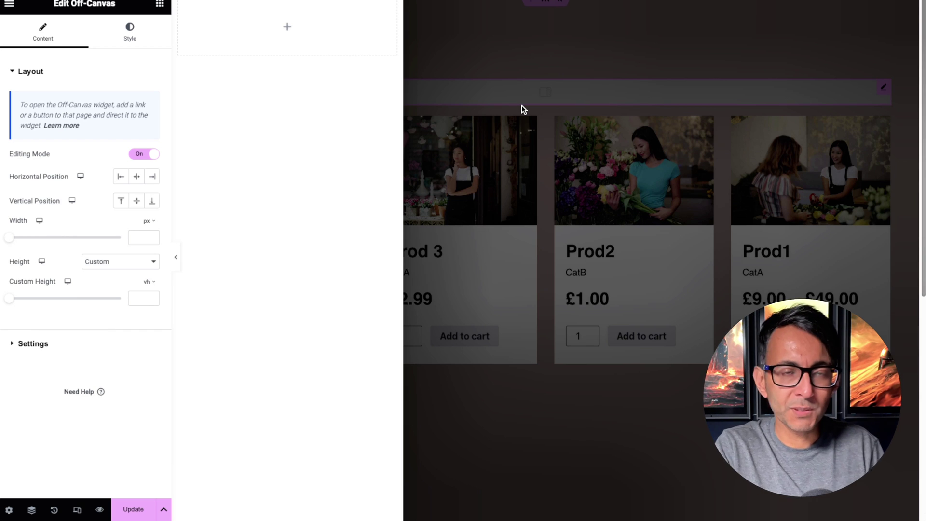
Give the off-canvas panel a classic background and paste the taxonomy filter inside it
left_click(130, 32)
key("ctrl+i")
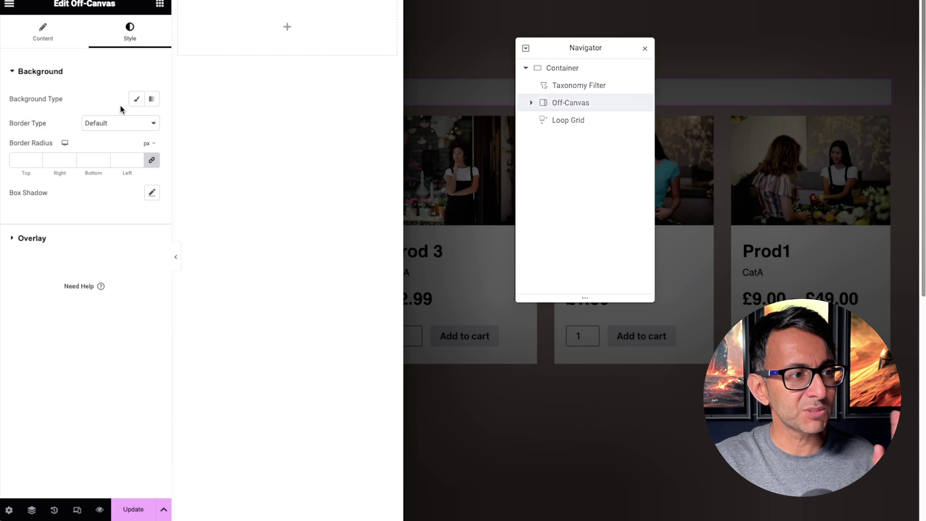
left_click(137, 99)
left_click(136, 123)
right_click(226, 27)
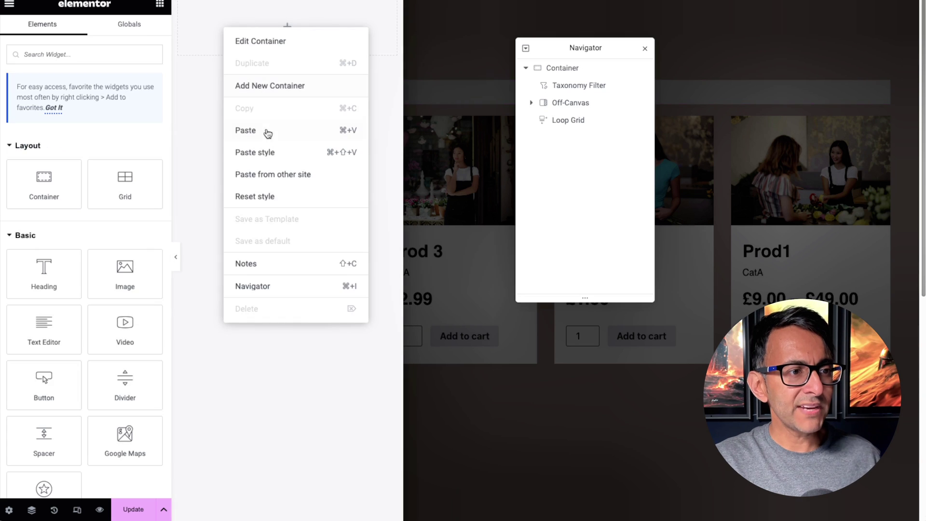
left_click(266, 131)
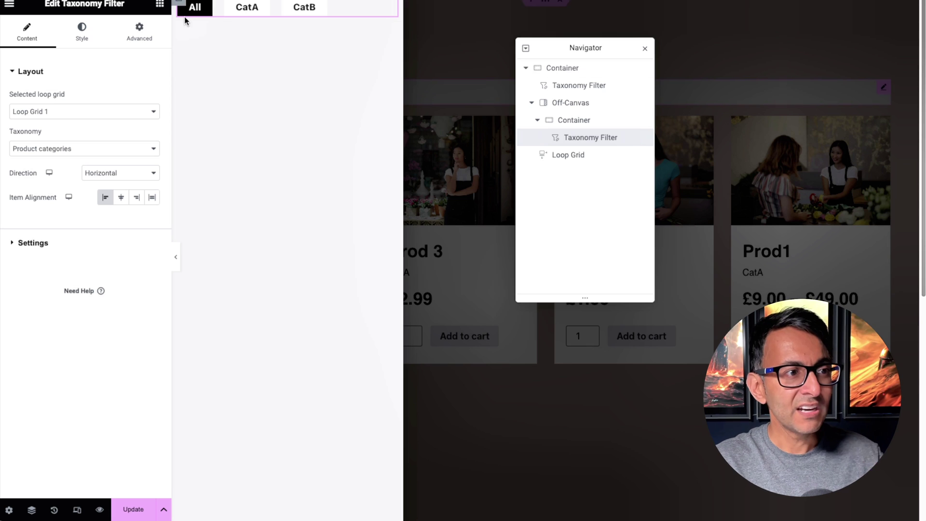
Add an Icon widget above the filter in the panel, using the Times close icon
left_click(159, 5)
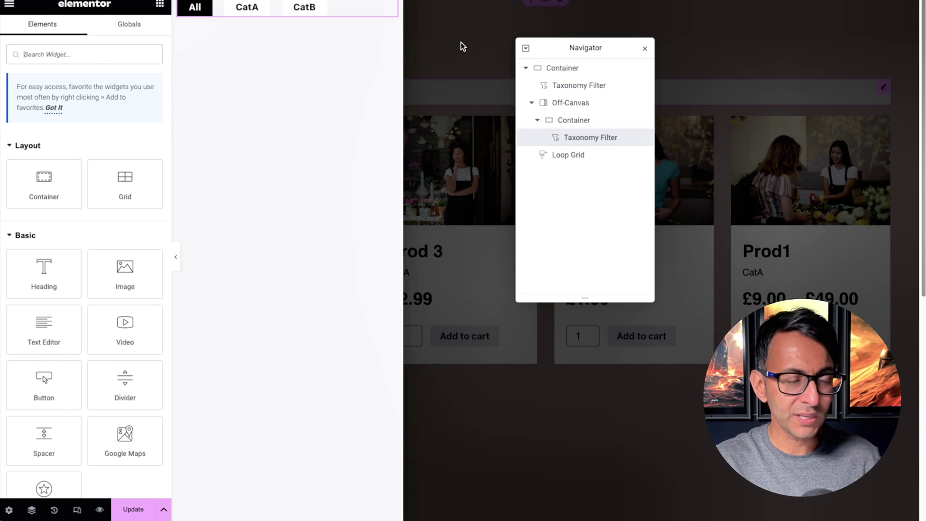
type("icon")
left_click_drag(44, 155, 267, 12)
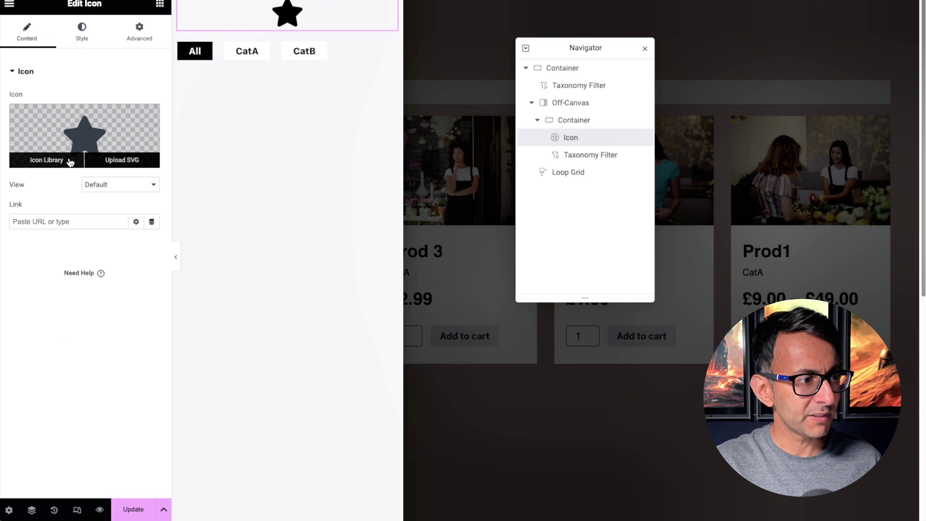
left_click(70, 161)
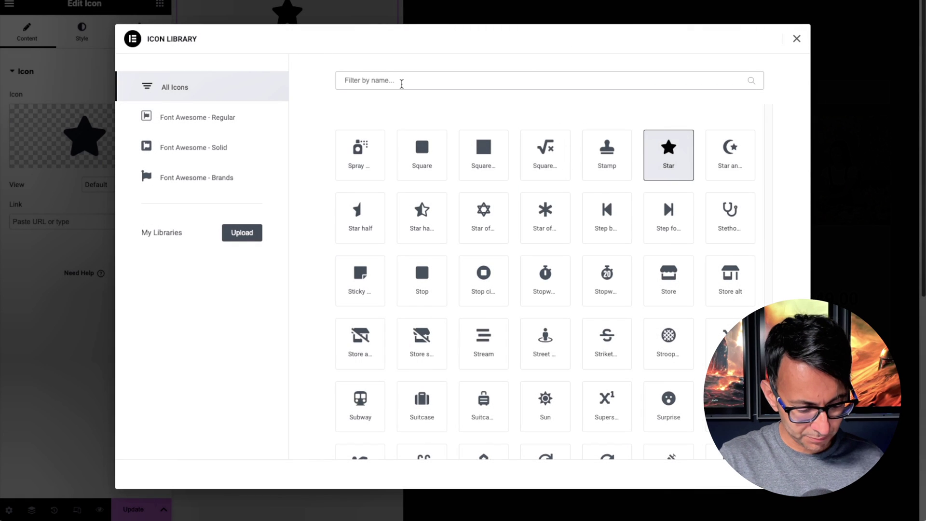
type("time")
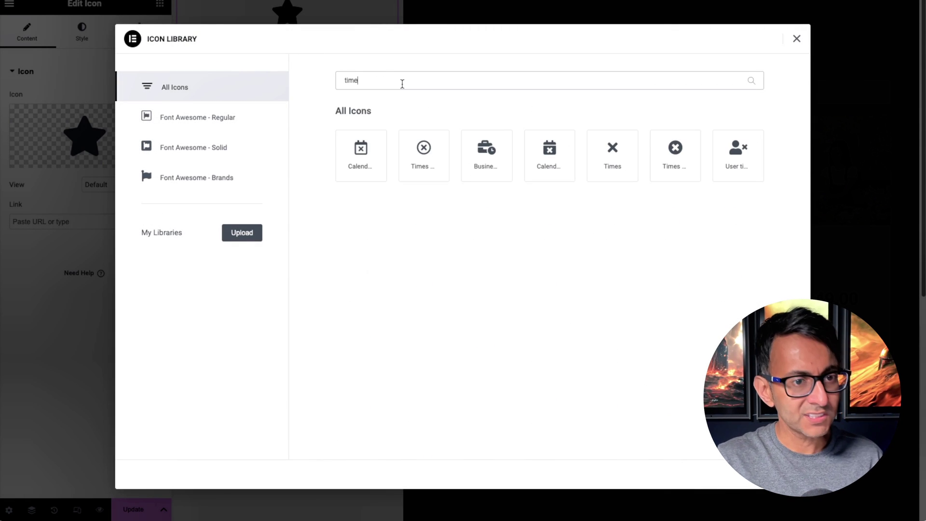
double_click(607, 151)
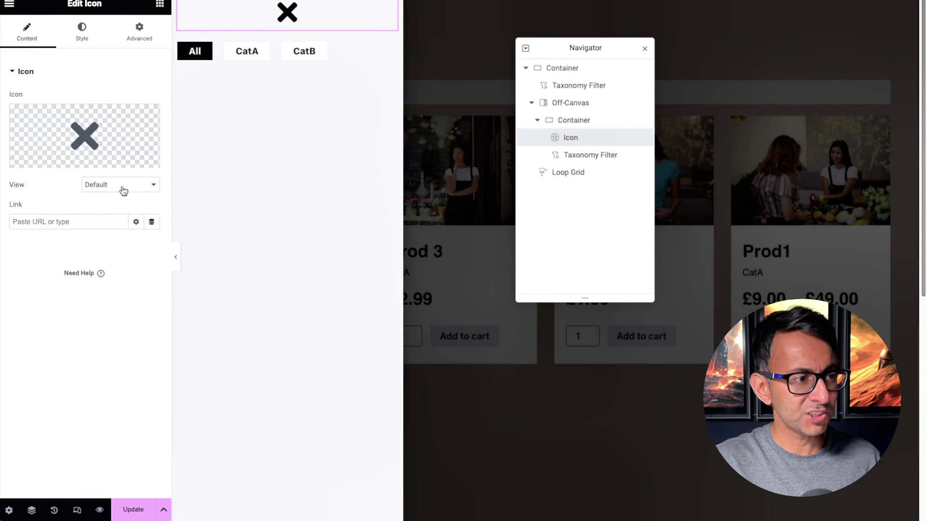
Right-align the close icon and set its size to 25
left_click(82, 38)
left_click(152, 99)
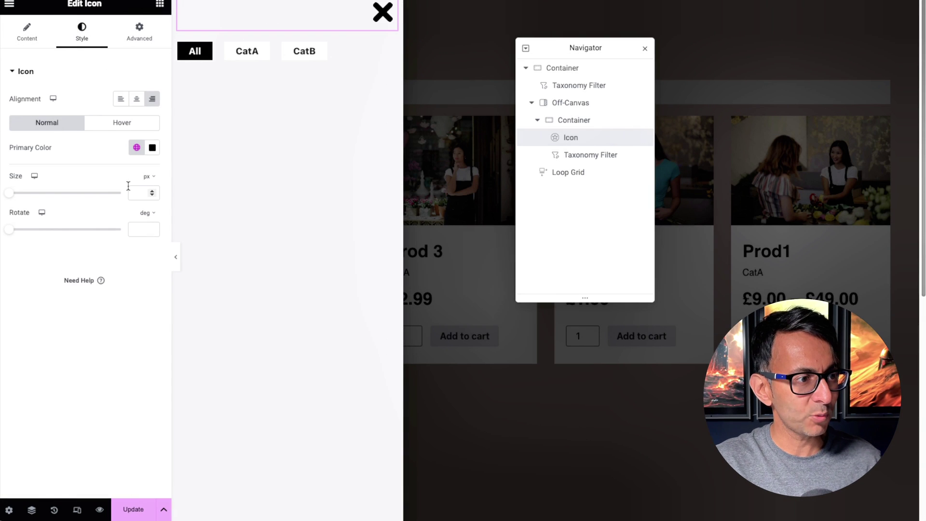
left_click(139, 192)
type("25")
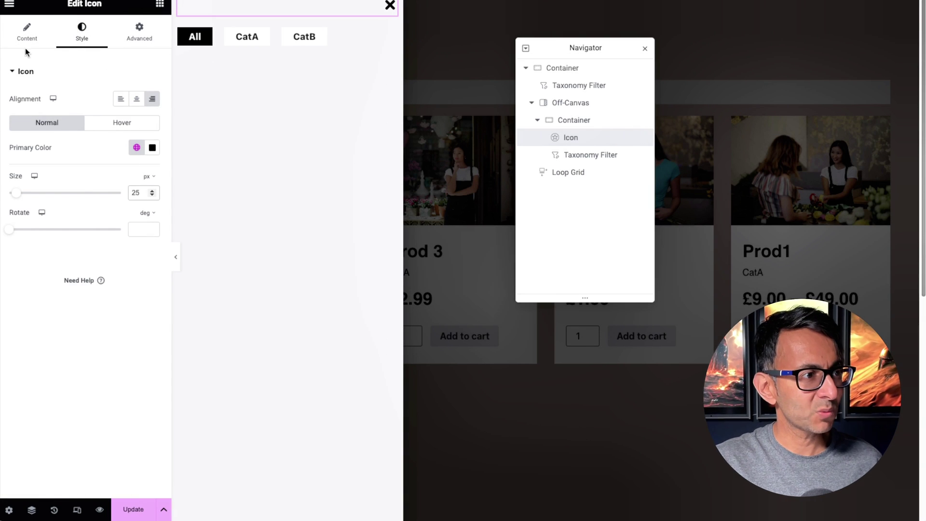
Link the icon via Dynamic Tags to the Close Off-Canvas action for Off-Canvas 1
left_click(25, 46)
left_click(151, 222)
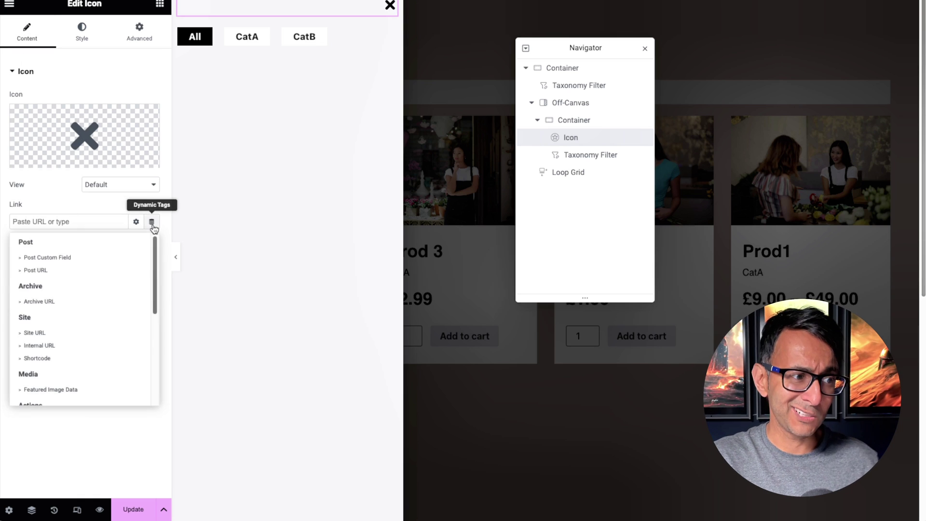
left_click_drag(155, 256, 157, 306)
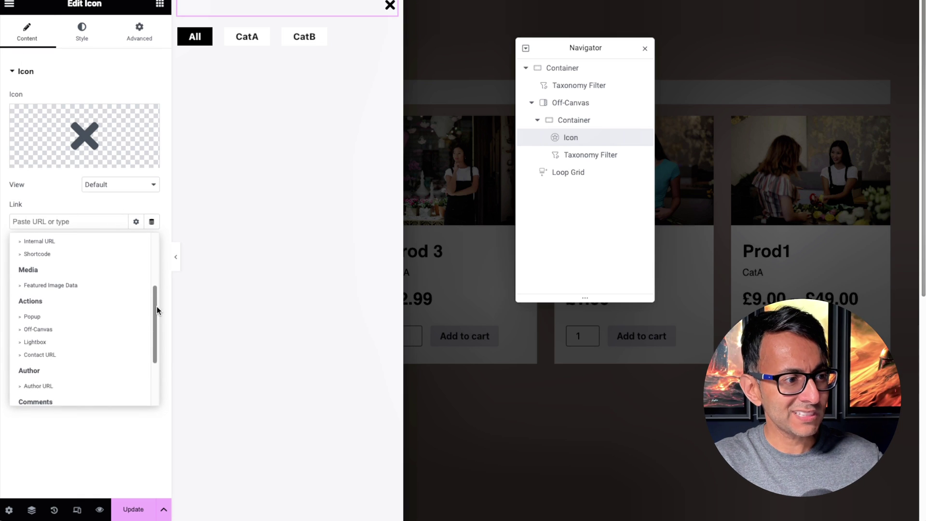
left_click(58, 331)
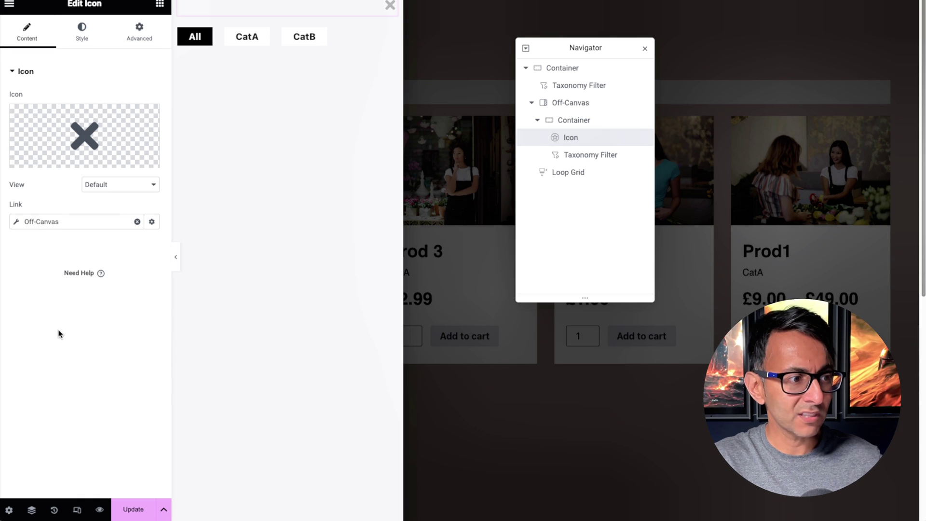
left_click(17, 224)
left_click(103, 275)
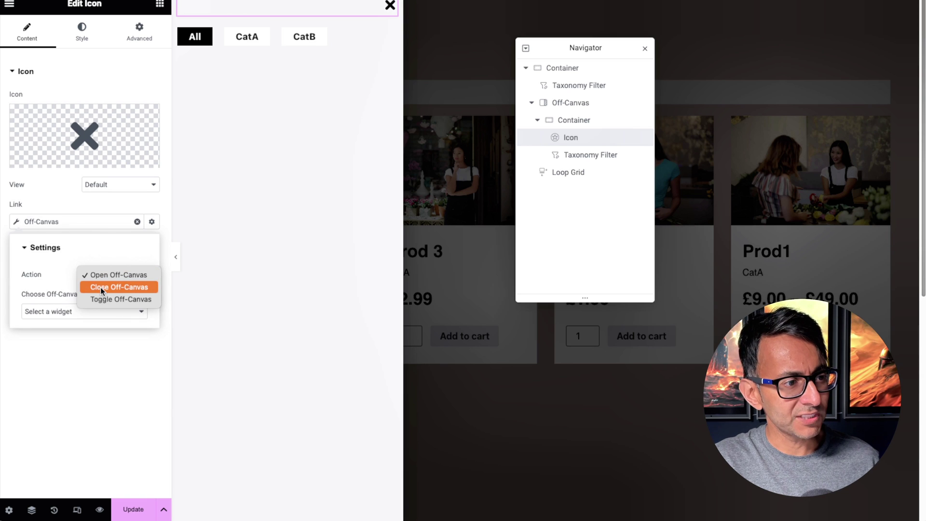
left_click(103, 287)
left_click(114, 315)
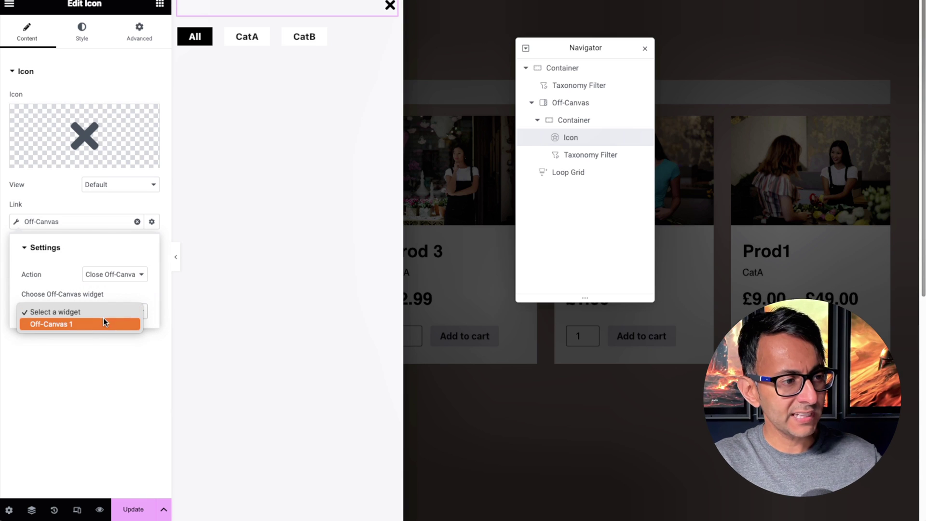
left_click(95, 324)
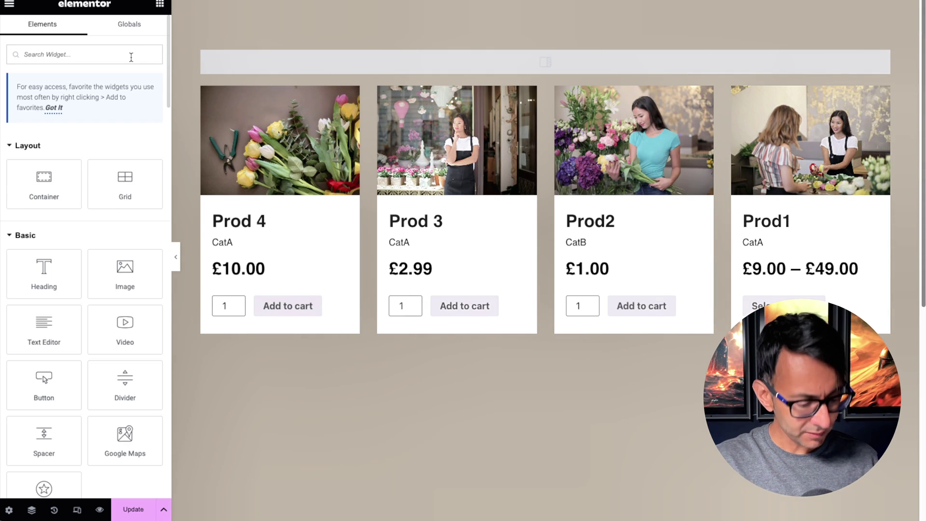
Add a left-aligned Icon widget above the product grid using the Filter funnel icon
type("ic")
left_click_drag(11, 245, 241, 56)
left_click(119, 100)
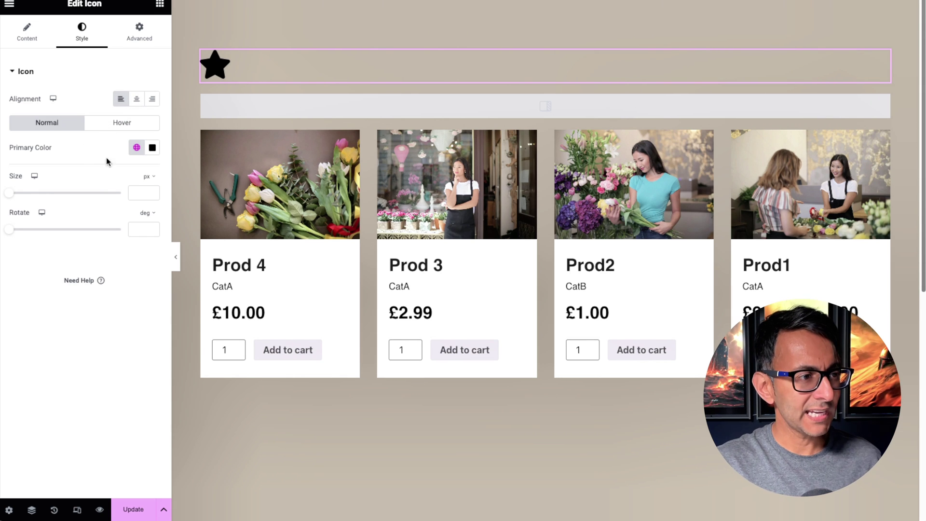
left_click(27, 32)
left_click(85, 136)
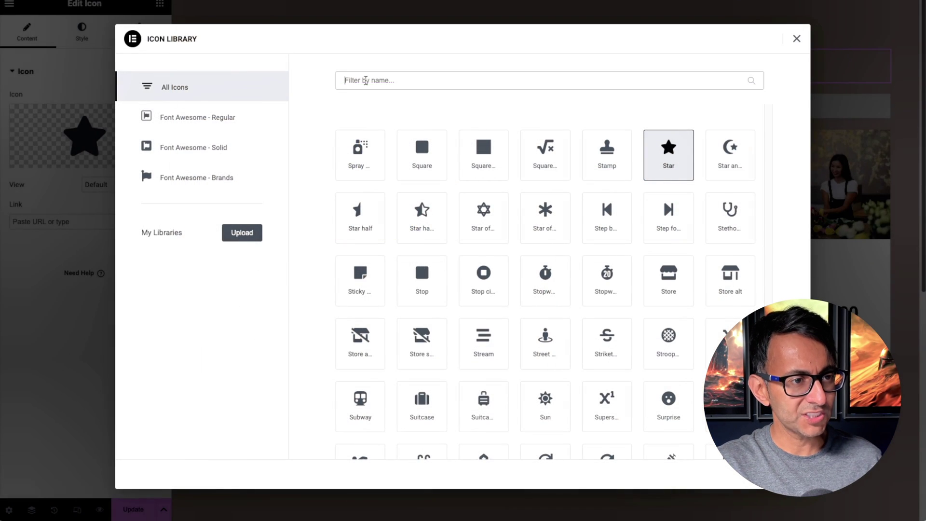
type("filt")
double_click(358, 145)
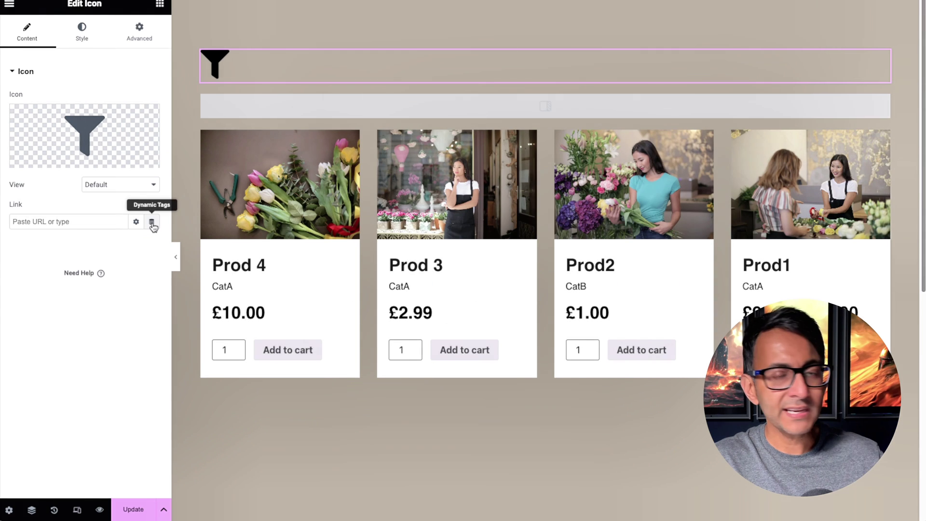
Link the funnel icon via Dynamic Tags to open Off-Canvas 1, then preview the page
left_click(151, 222)
scroll(87, 300, "down", 3)
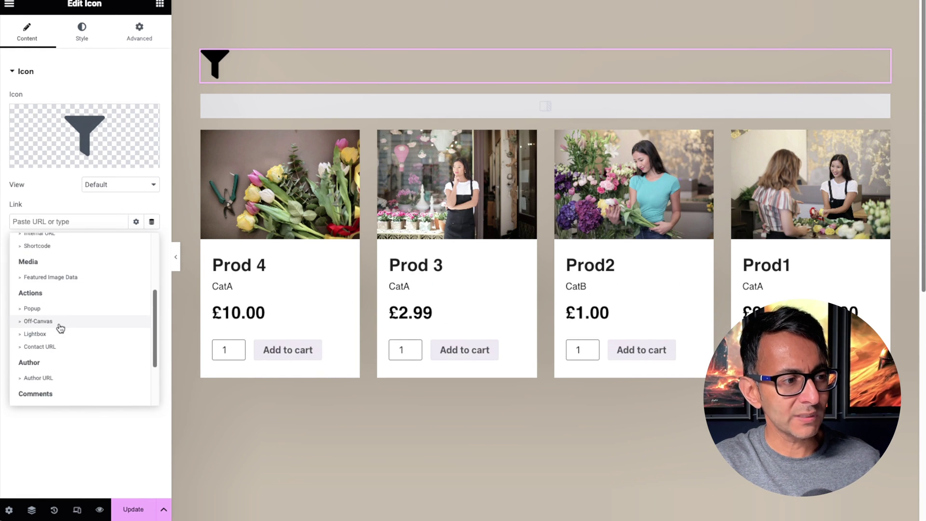
left_click(60, 322)
left_click(16, 223)
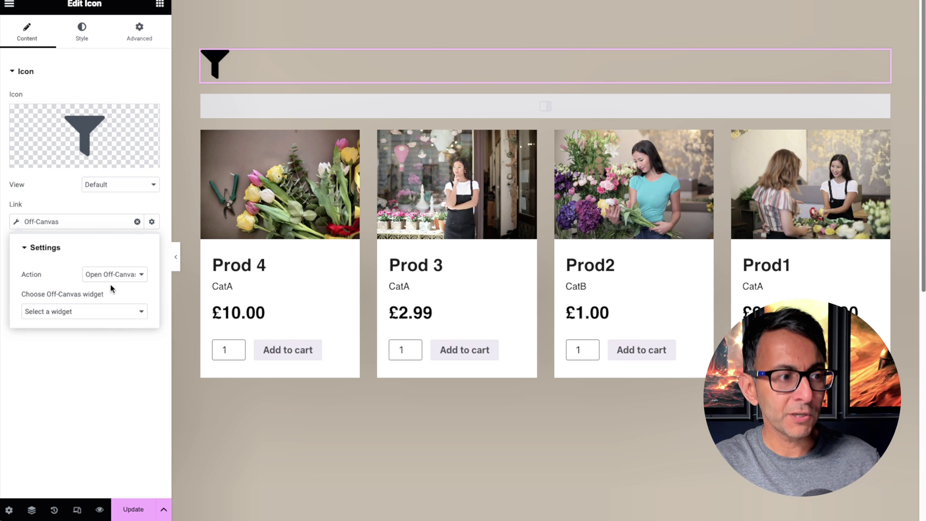
left_click(109, 311)
left_click(86, 324)
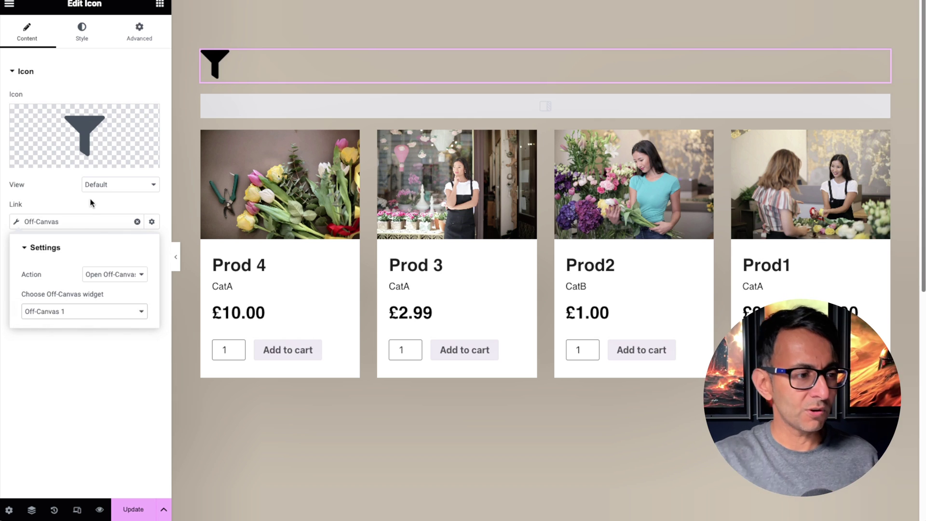
left_click(309, 107)
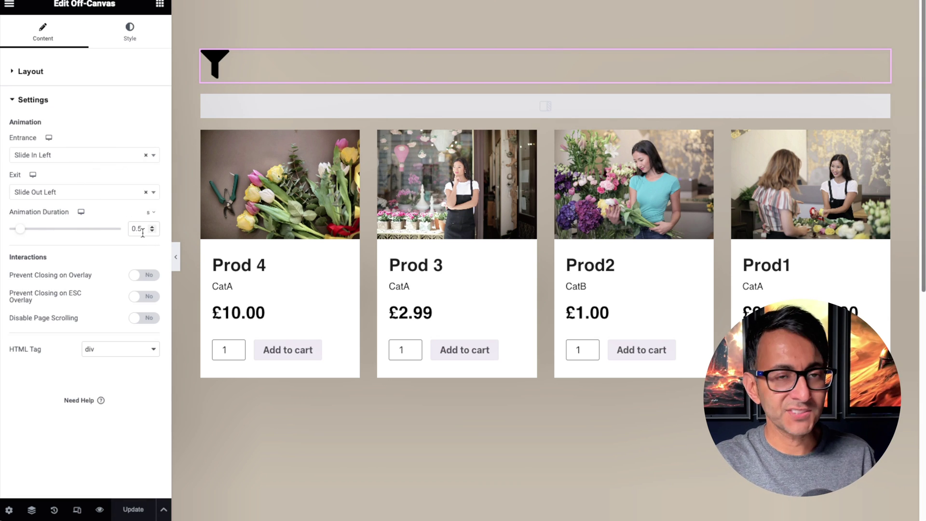
left_click(176, 257)
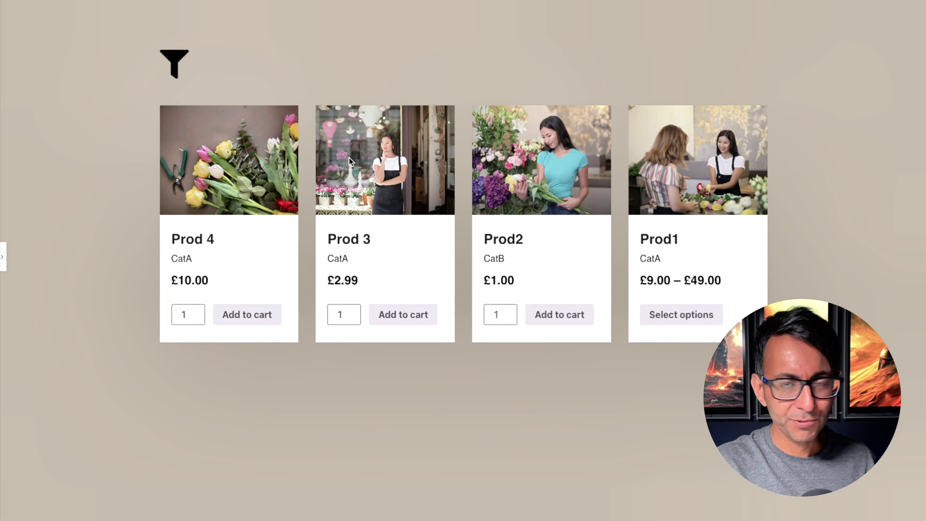
left_click(180, 64)
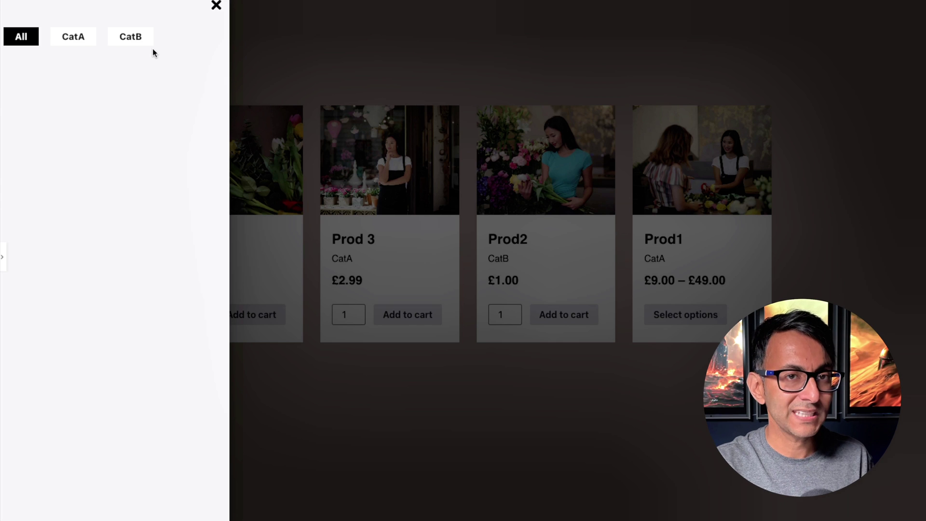
left_click(138, 40)
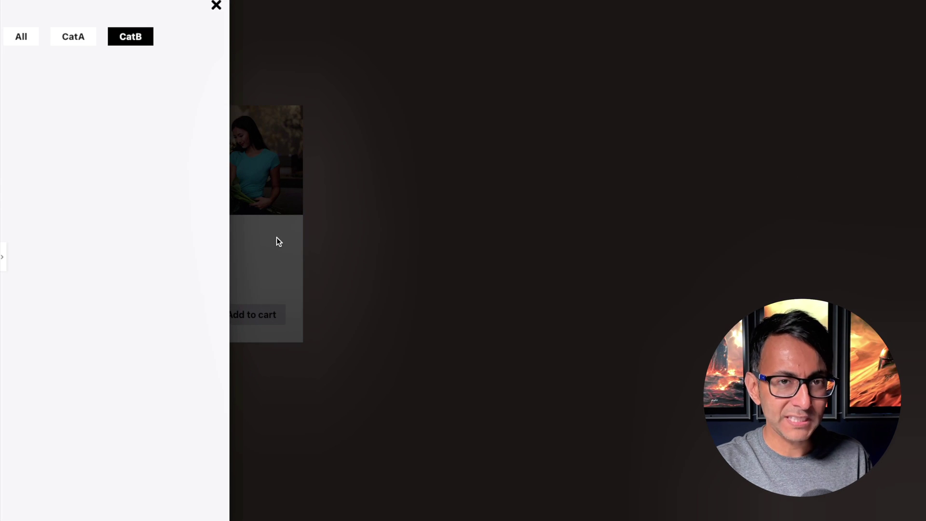
left_click(74, 41)
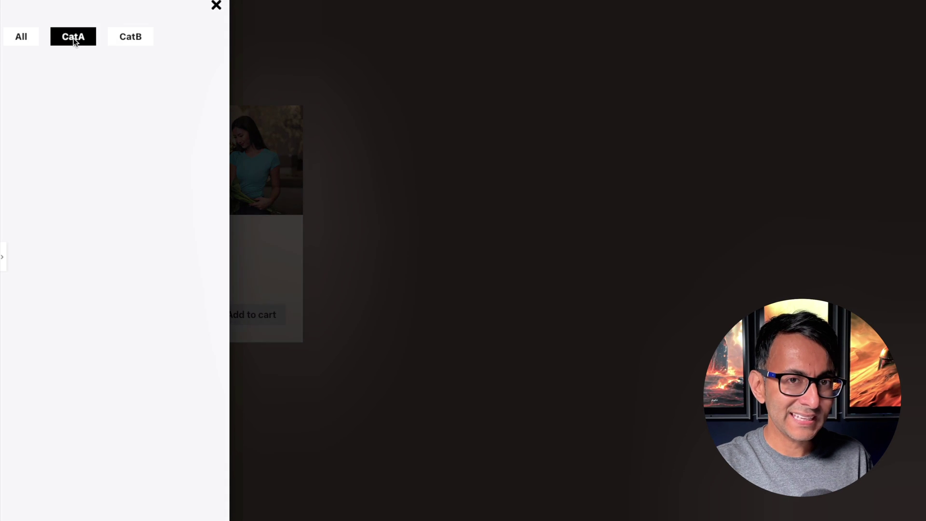
left_click(28, 39)
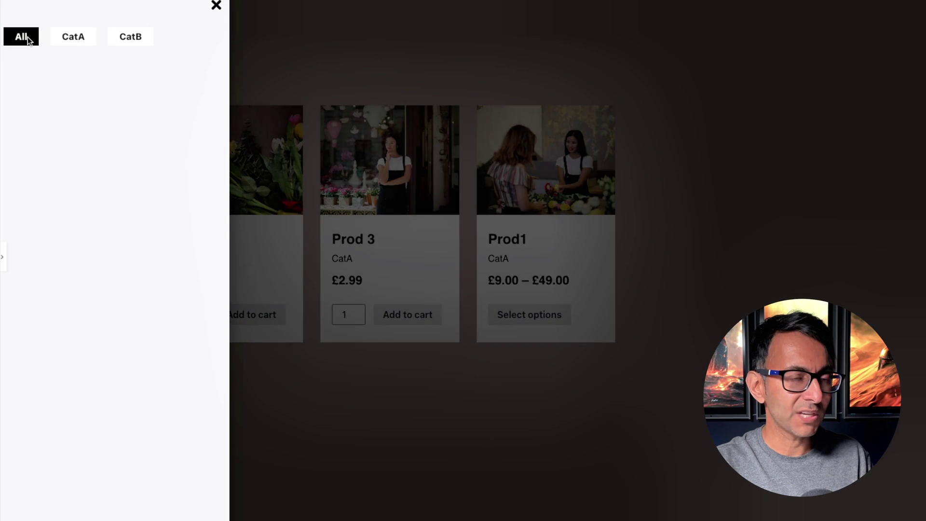
left_click(386, 57)
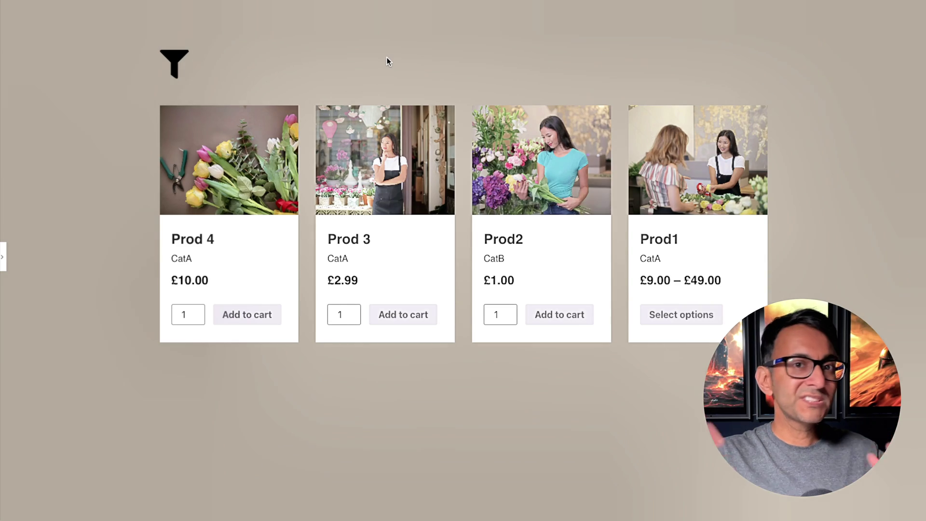